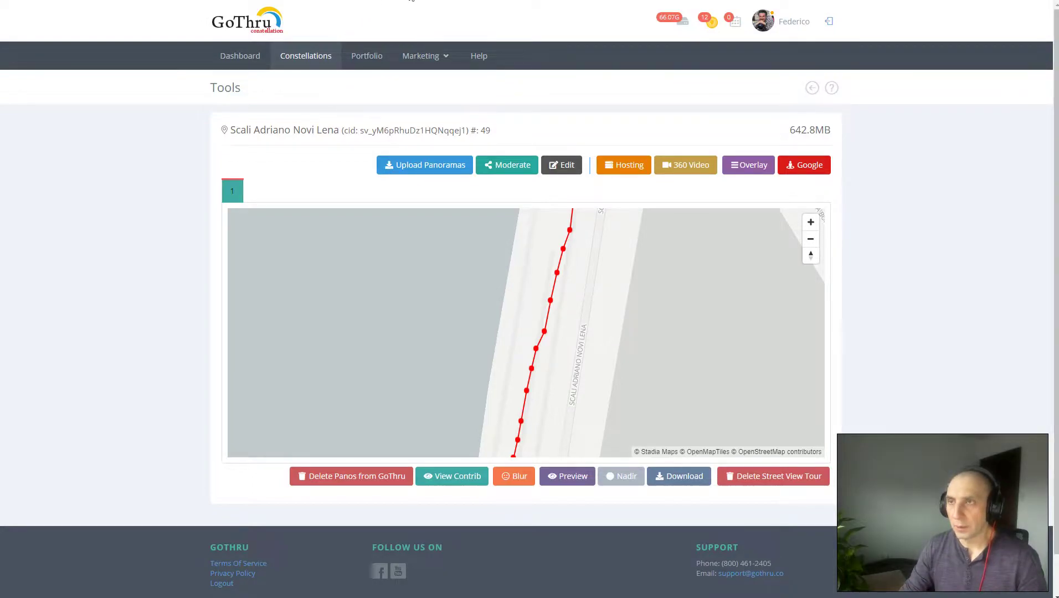
Return to the list of tours and start a new tour of the Google Business type.
key(alt+Left)
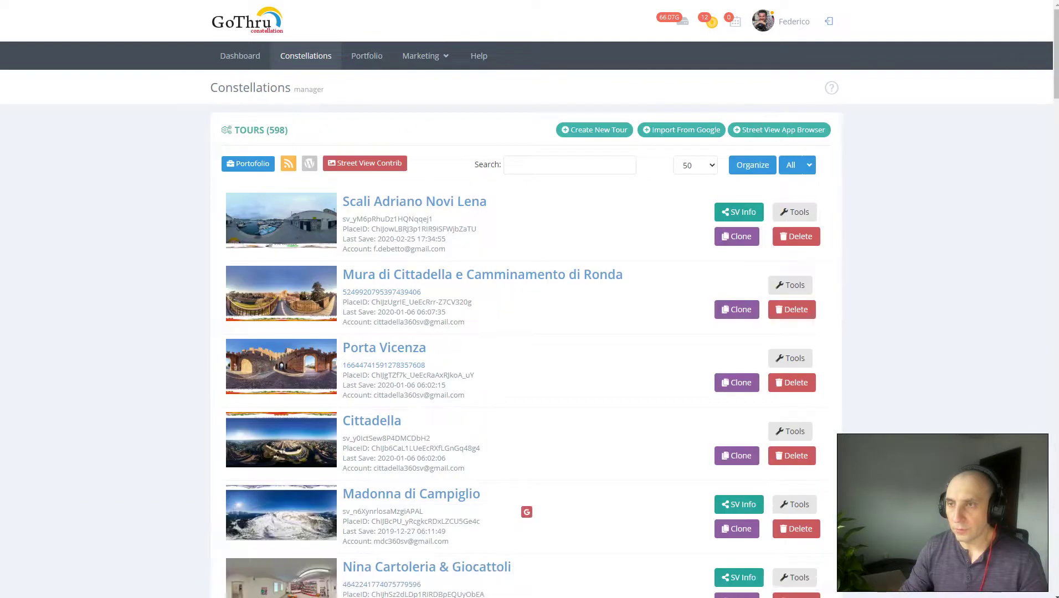
click(599, 133)
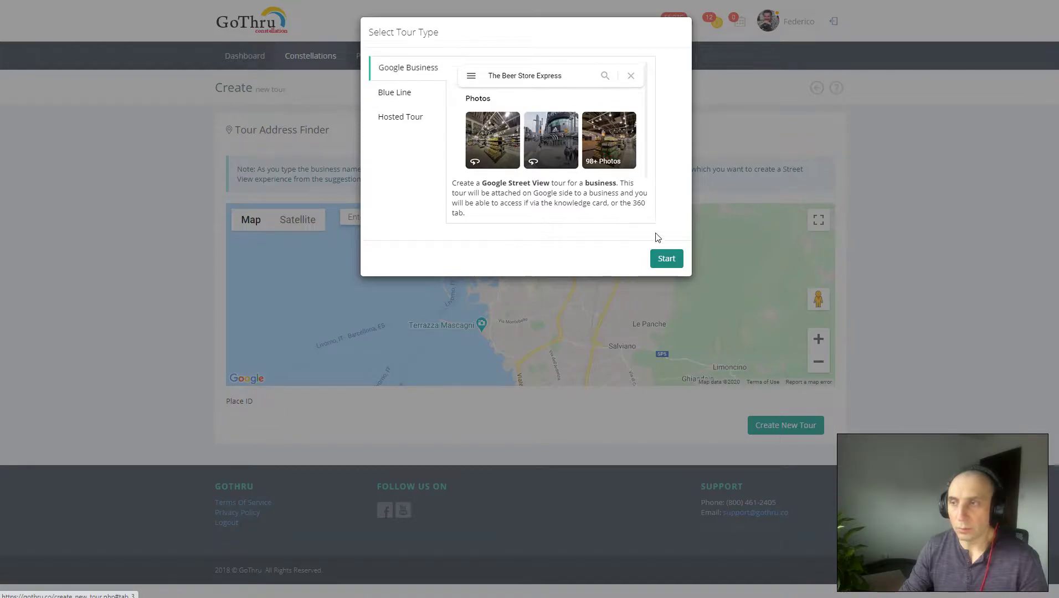
click(667, 259)
Search the tour address finder for "50", choose the first suggested address in Livorno, and create the new tour.
click(440, 214)
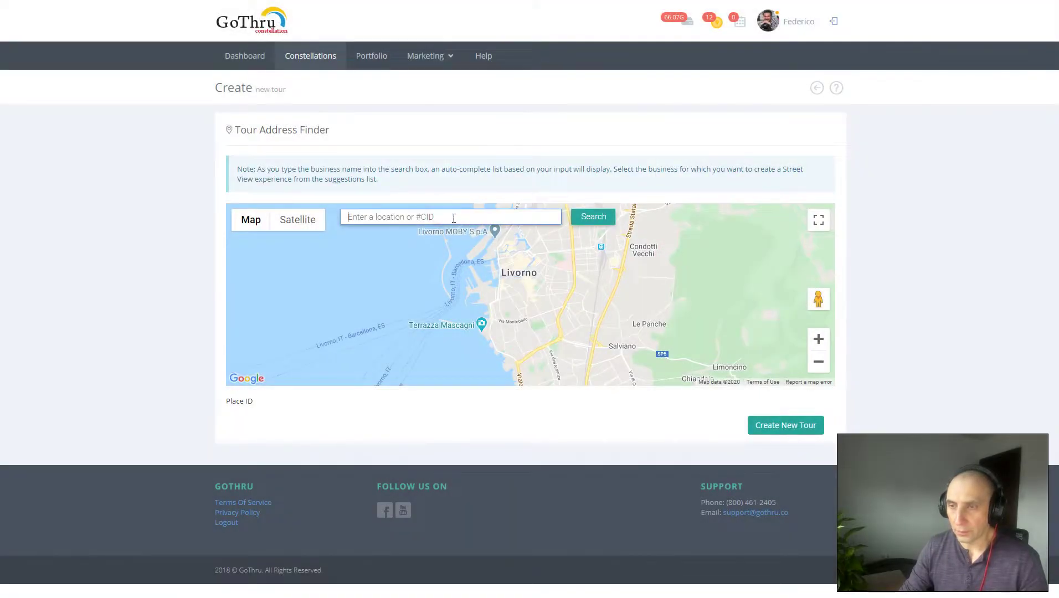
text(50)
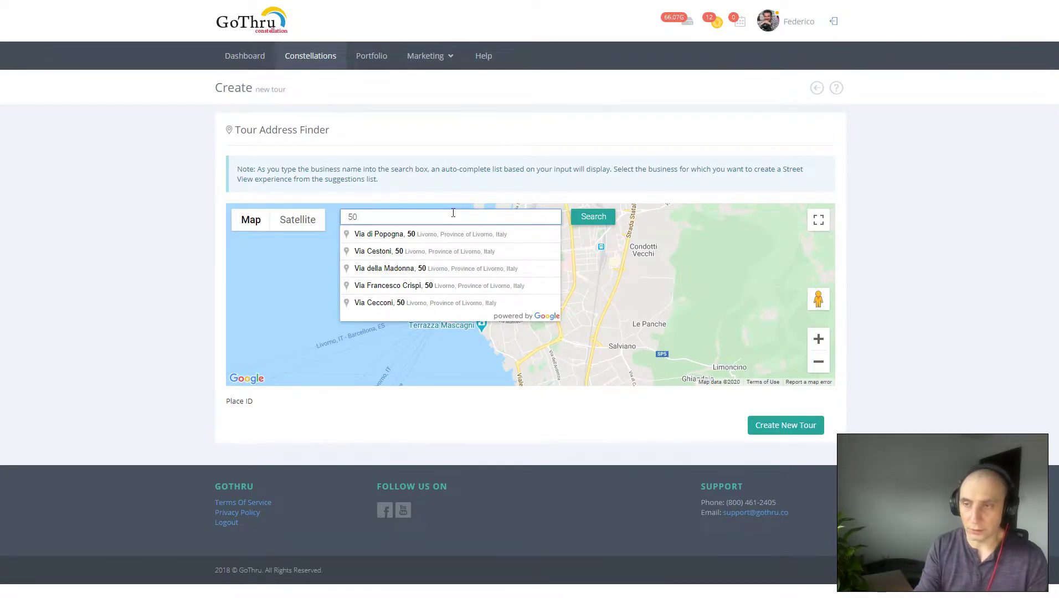
click(438, 231)
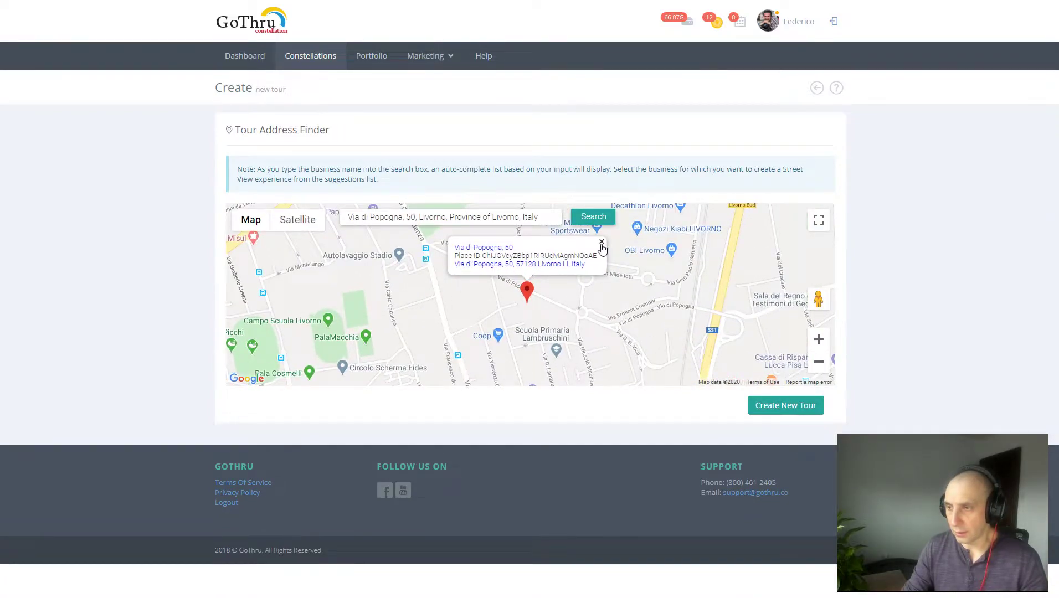
click(602, 242)
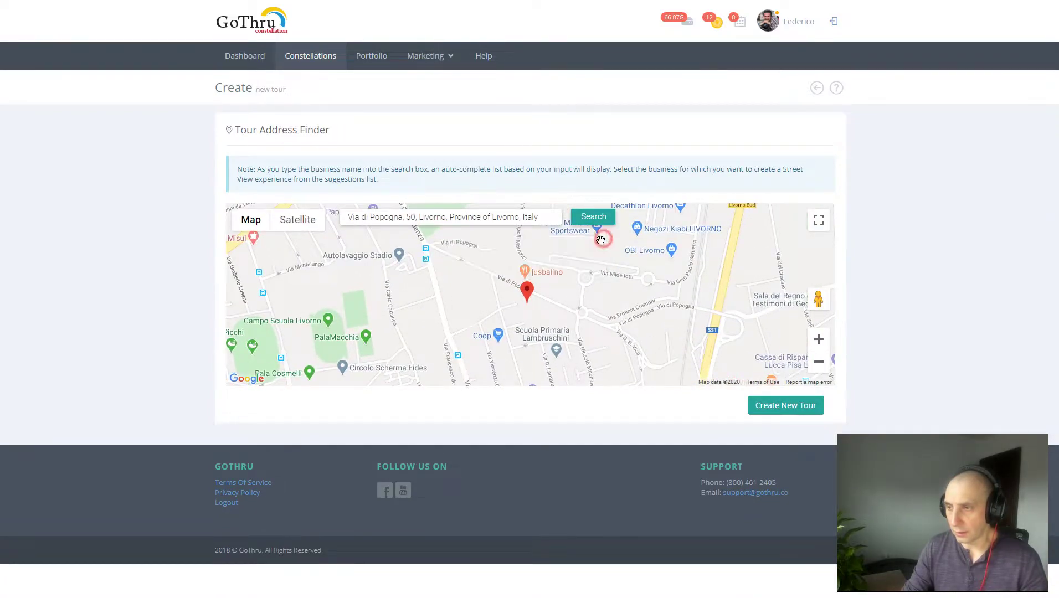
click(796, 409)
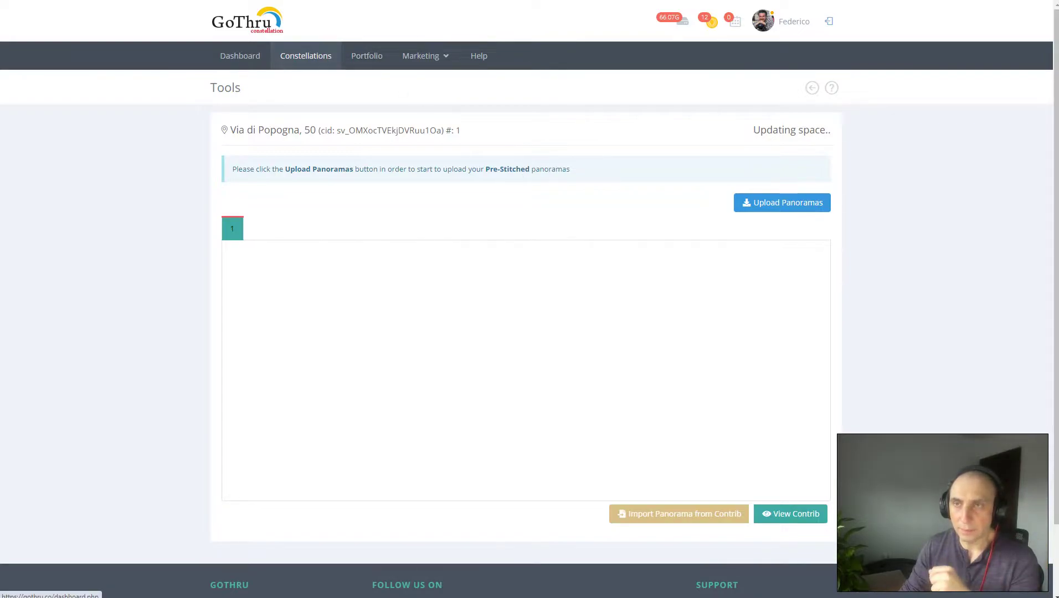
Switch back to the Scali Adriano Novi Lena tour and examine its panorama path on the map up to the roundabout.
click(67, 1)
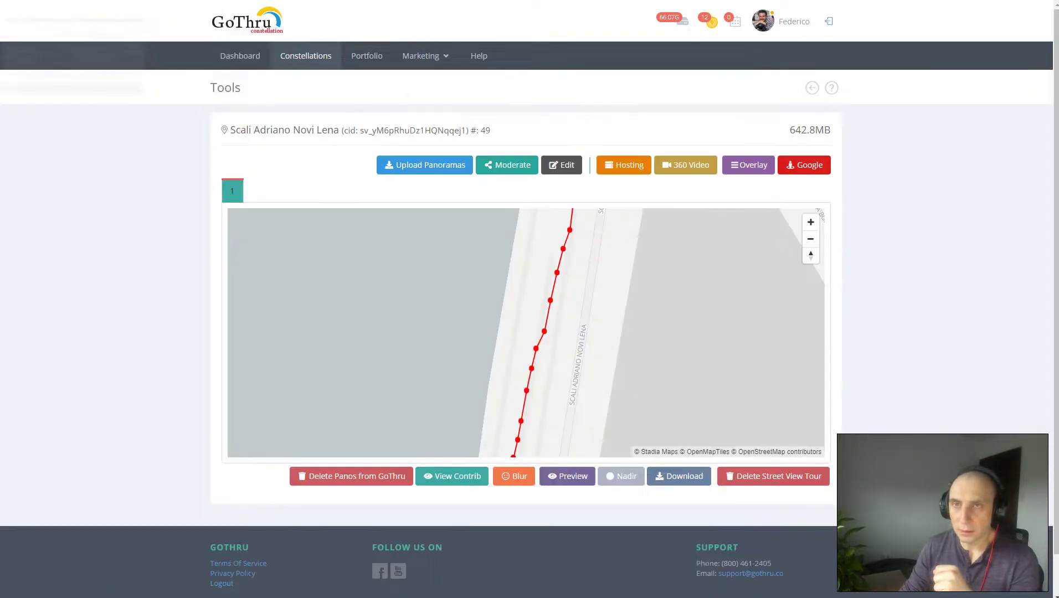
click(369, 78)
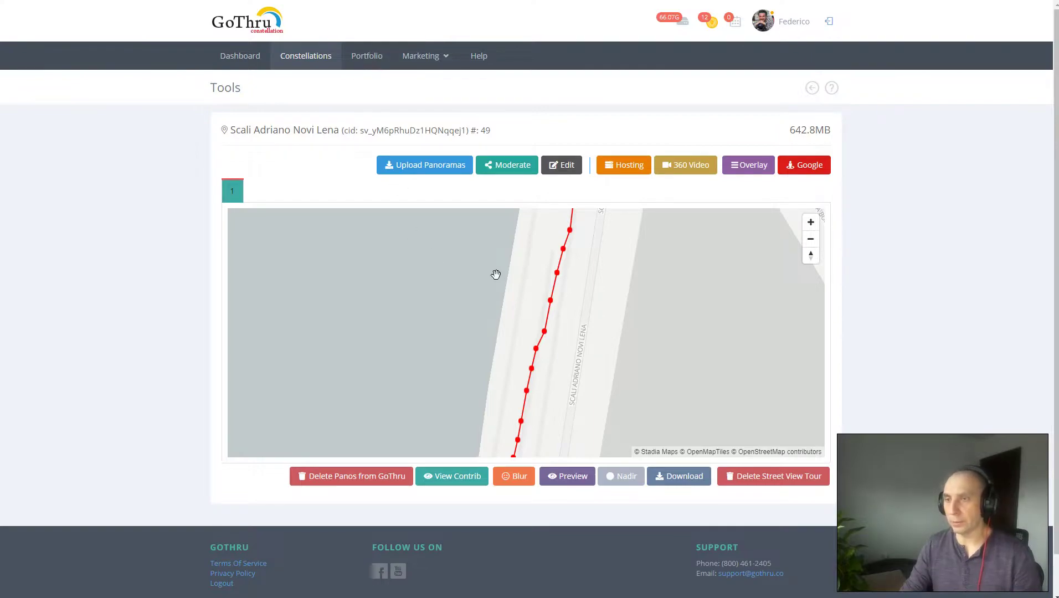
scroll(497, 293, down, 2)
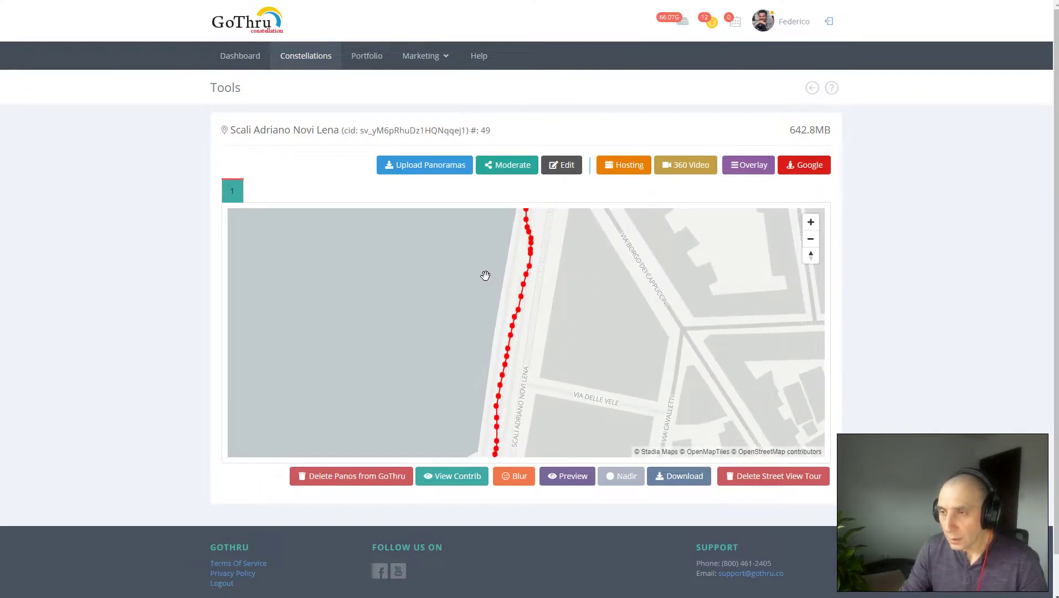
scroll(485, 276, down, 1)
drag(482, 265, 469, 322)
scroll(471, 308, down, 3)
drag(534, 268, 535, 274)
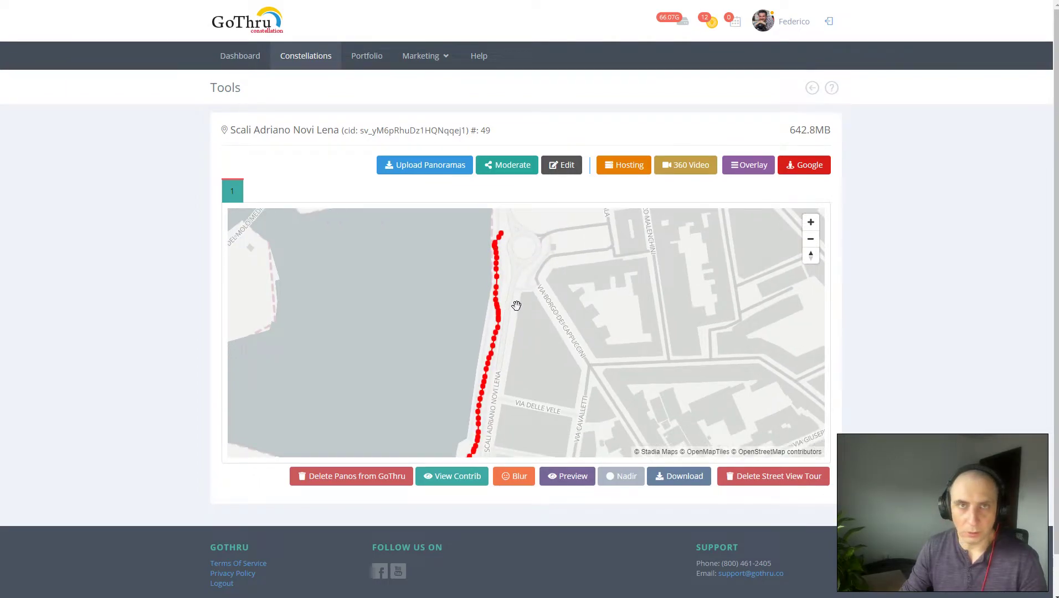
drag(529, 303, 549, 318)
scroll(527, 250, up, 2)
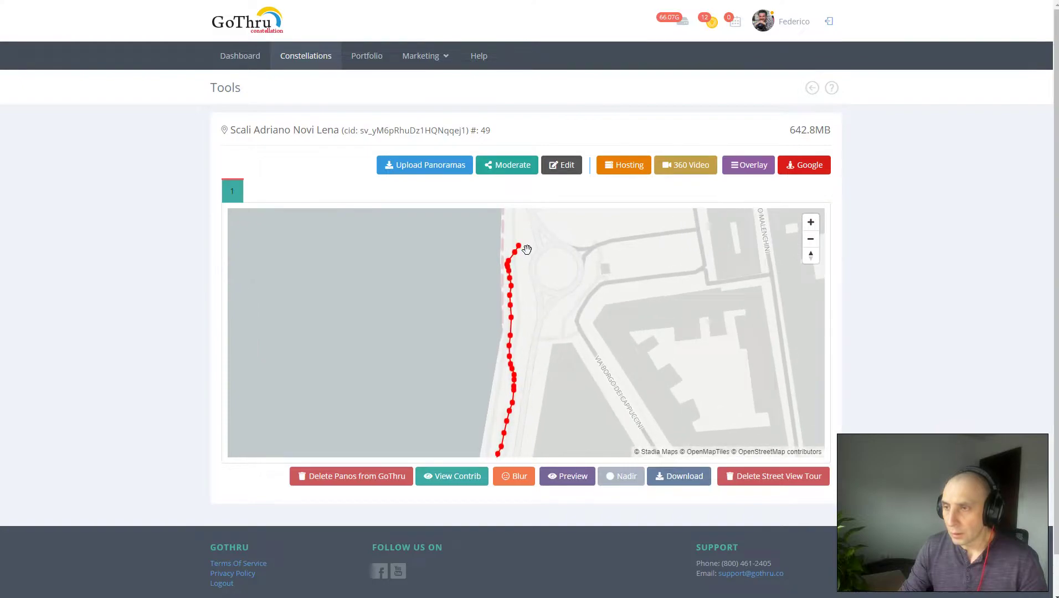
drag(532, 247, 544, 267)
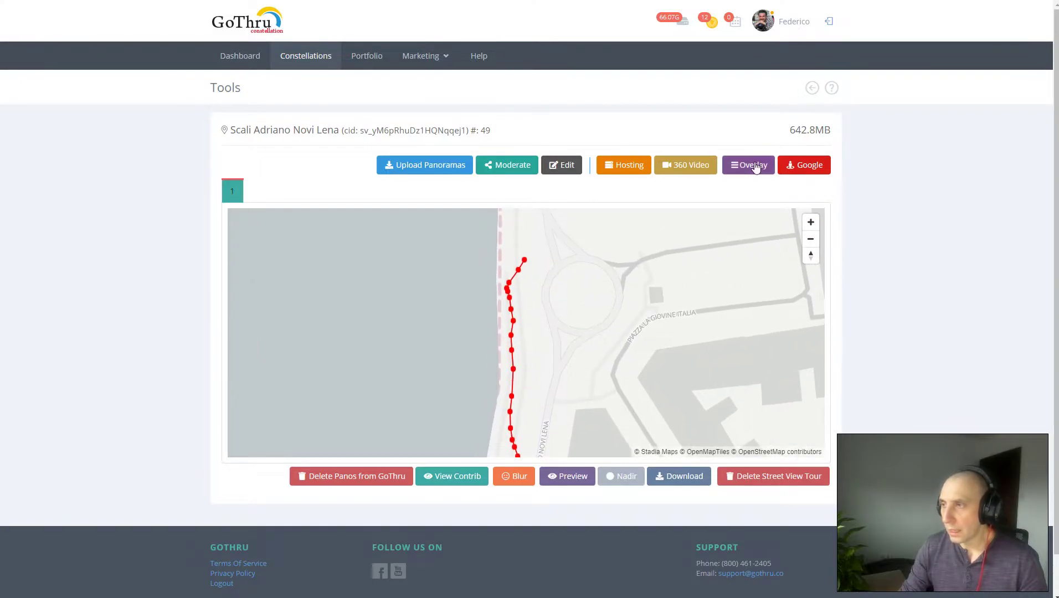
In the advanced Google Street View publishing settings, turn off the association of the tour's panoramas with the business.
click(804, 171)
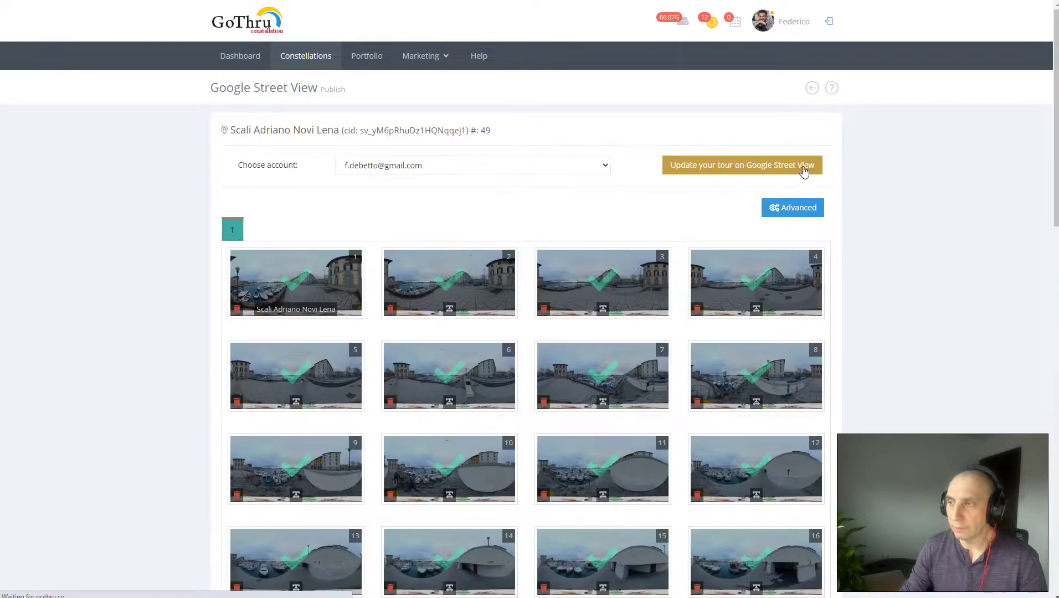
click(782, 213)
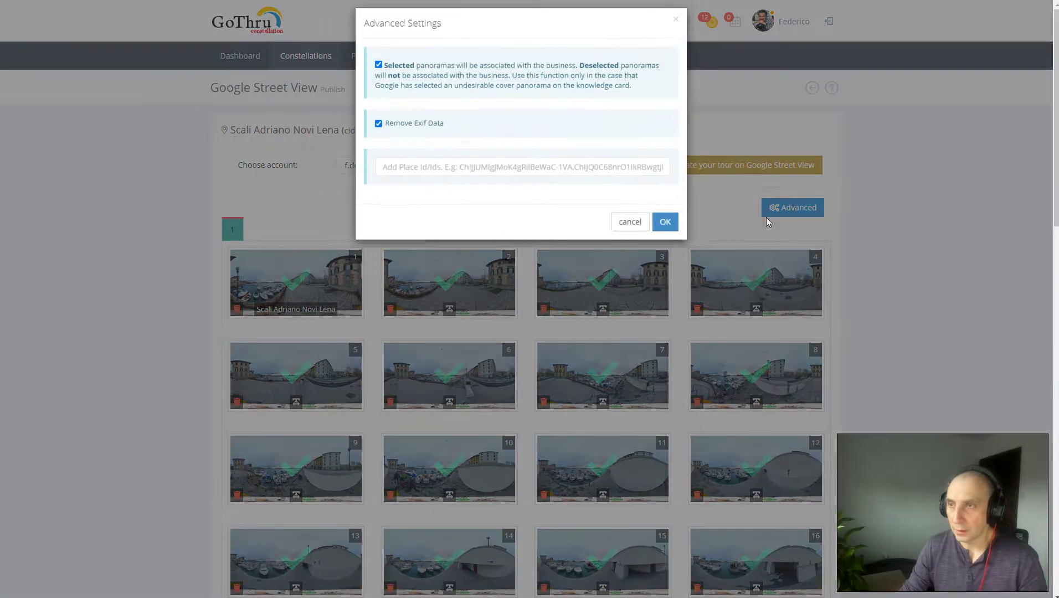
click(378, 74)
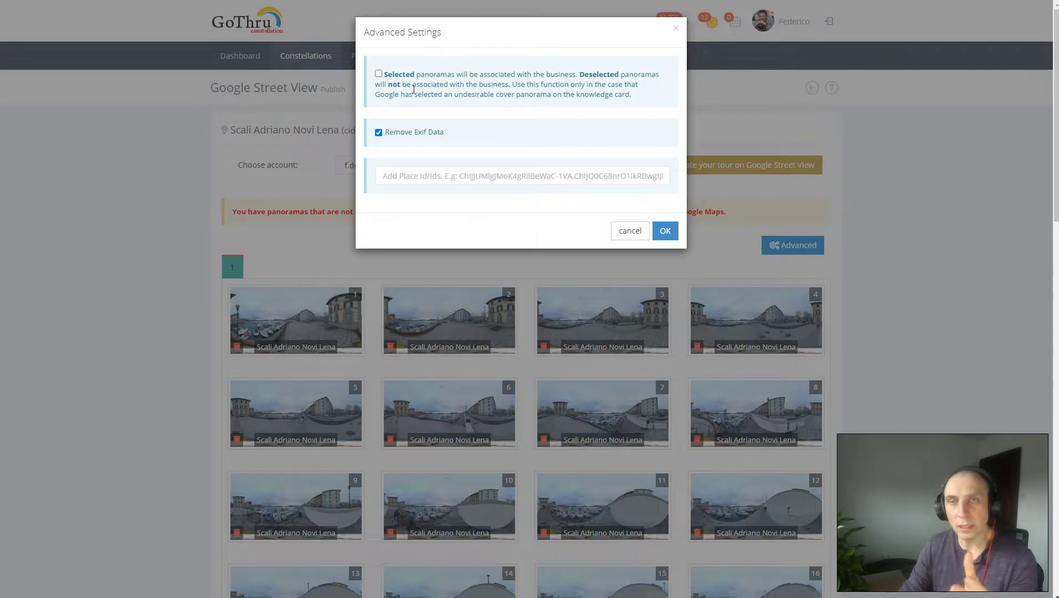
click(665, 235)
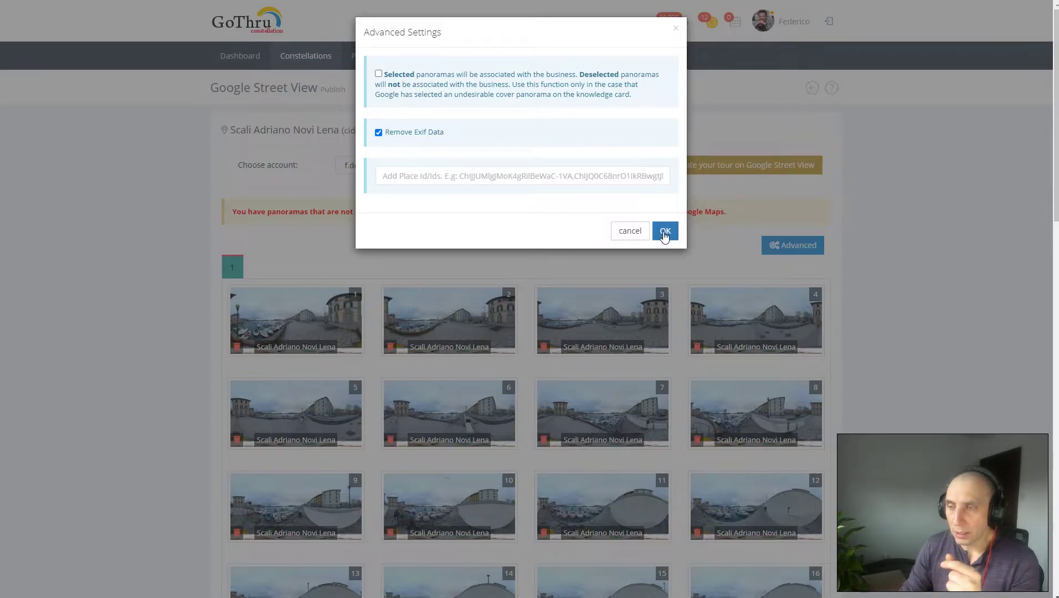
click(660, 237)
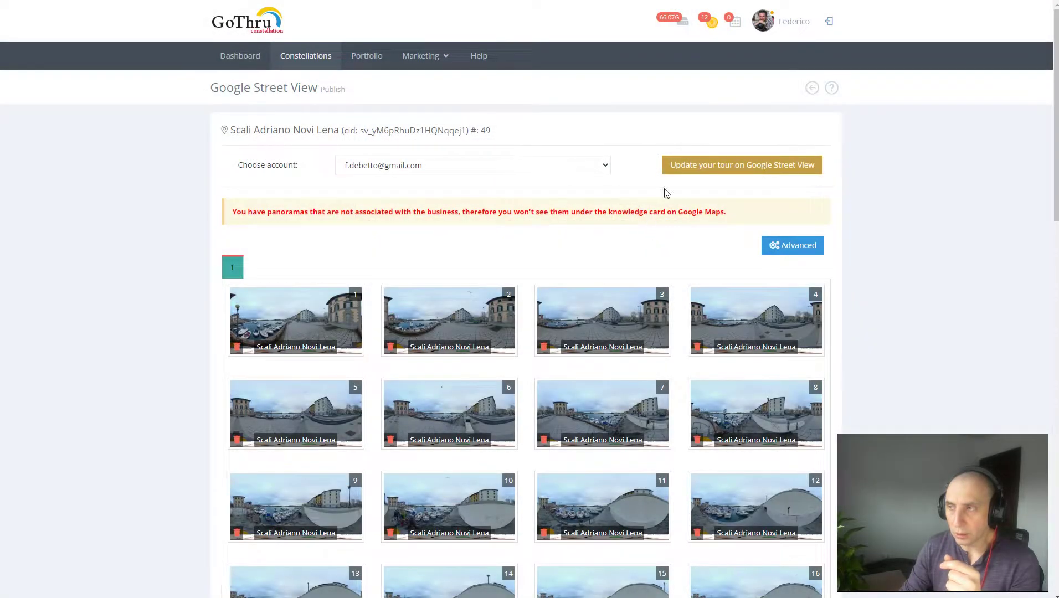
Go back to the tour's tools and examine the panorama line along the waterfront near the roundabout on the map.
click(810, 95)
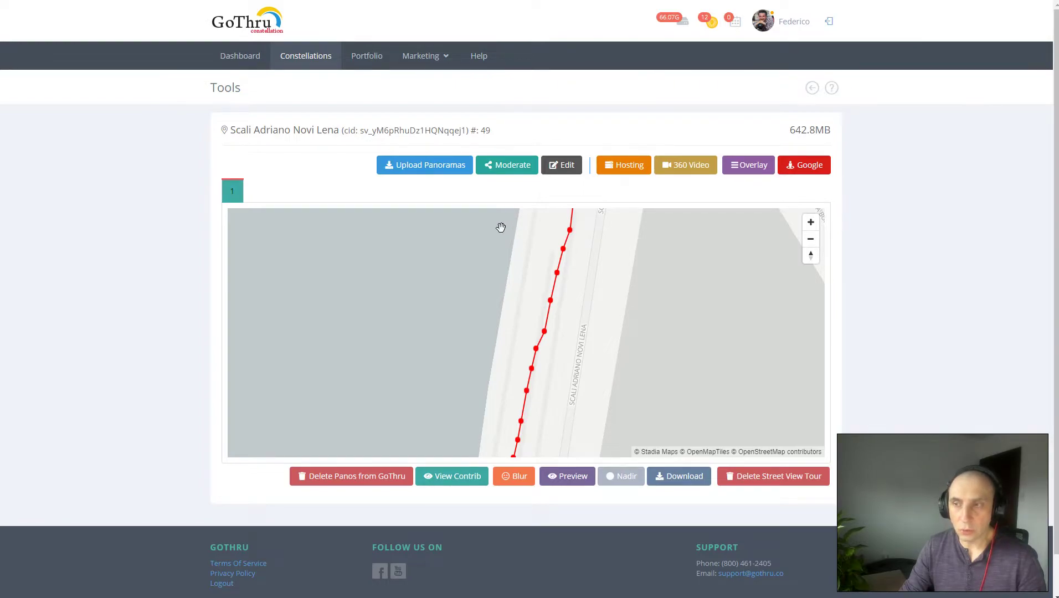
scroll(500, 227, down, 3)
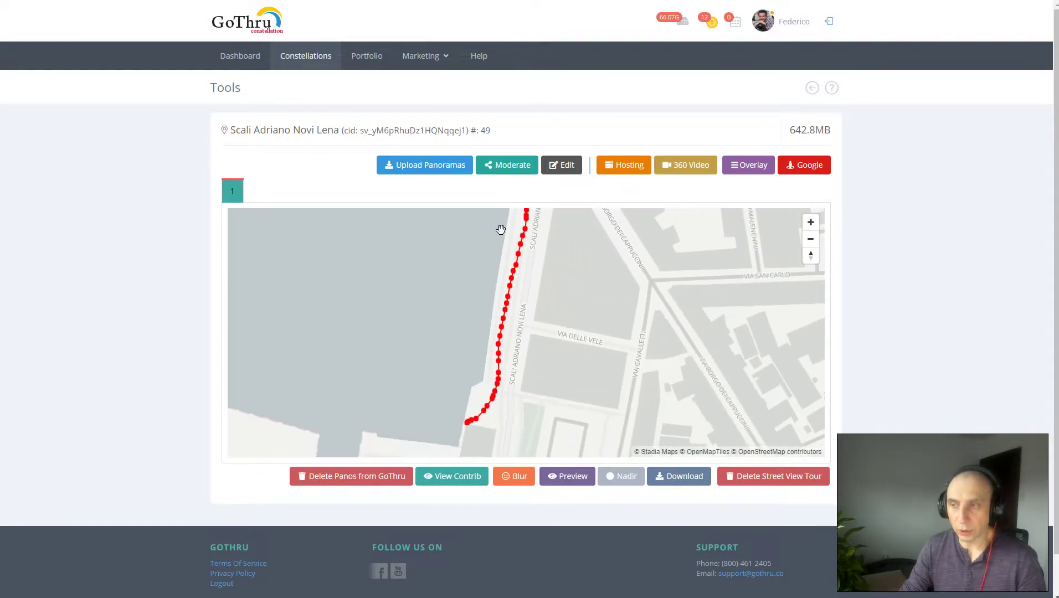
drag(500, 228, 468, 309)
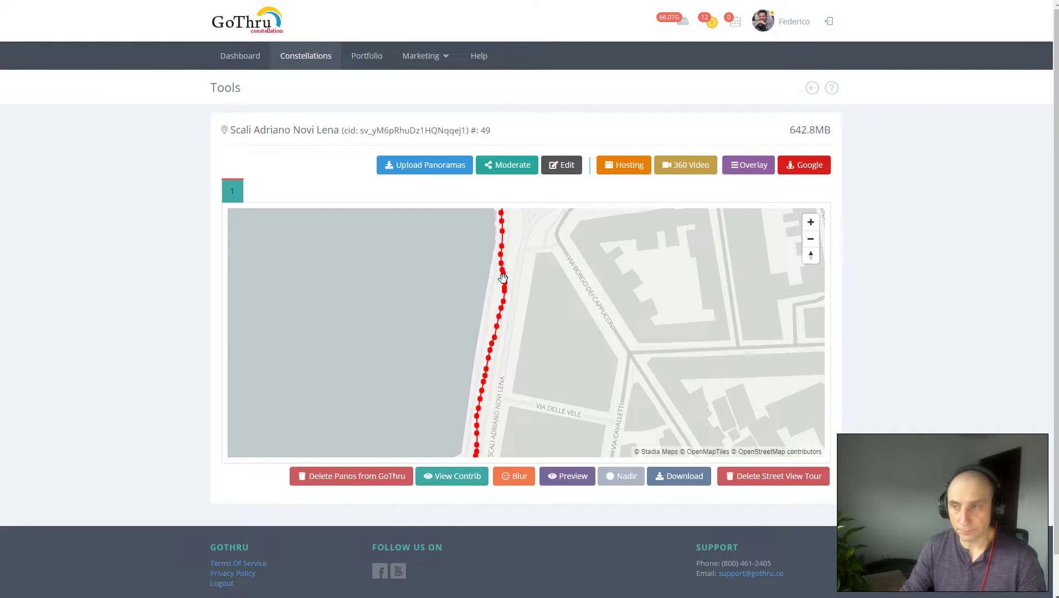
drag(460, 240, 455, 299)
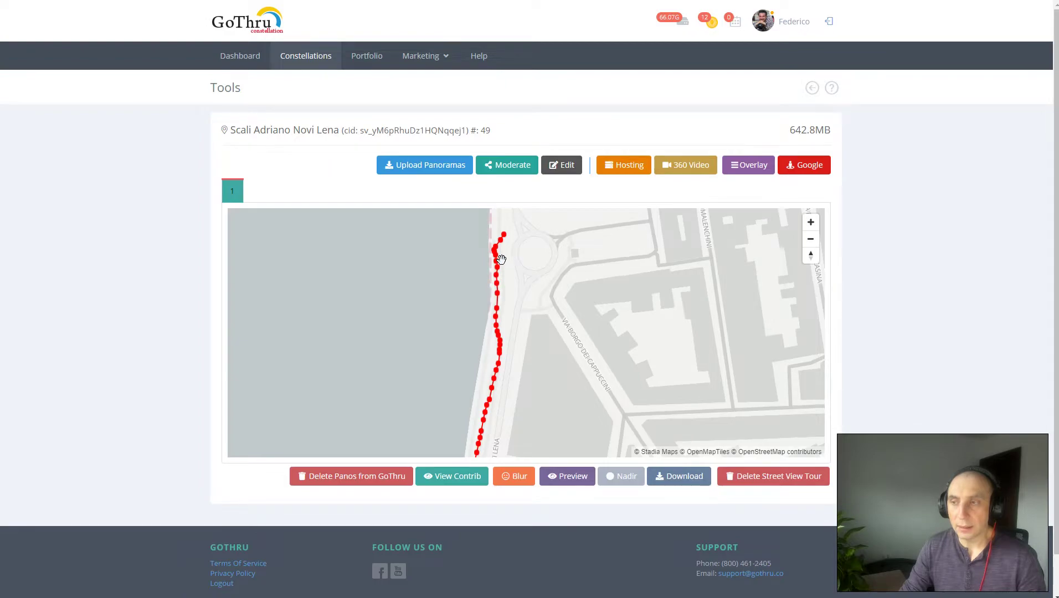
scroll(497, 262, up, 2)
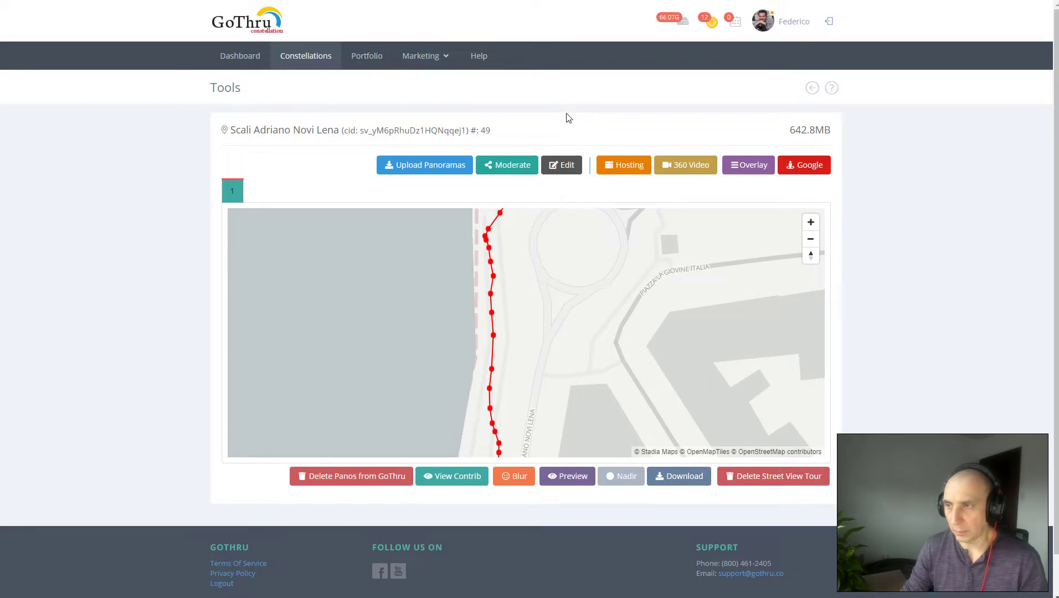
Review the advanced Google Street View publishing settings of the tour and close them without making changes.
click(821, 166)
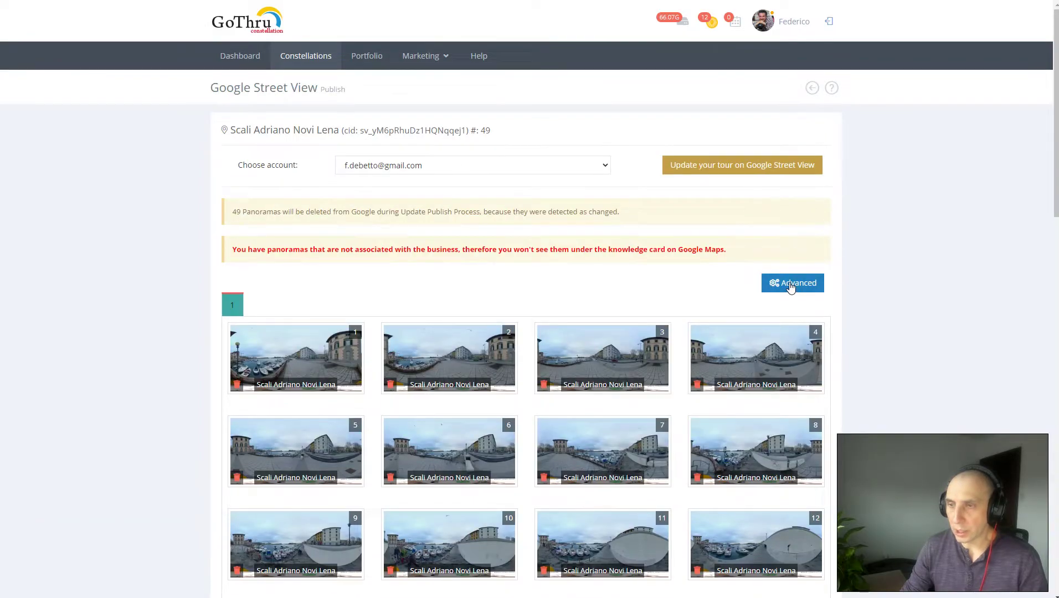
click(790, 285)
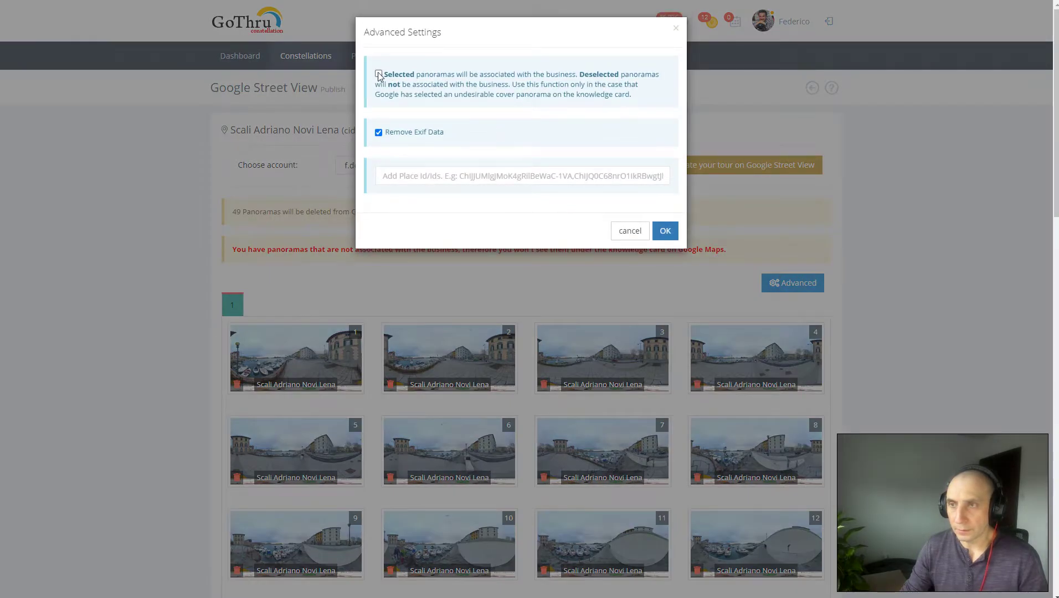
click(627, 231)
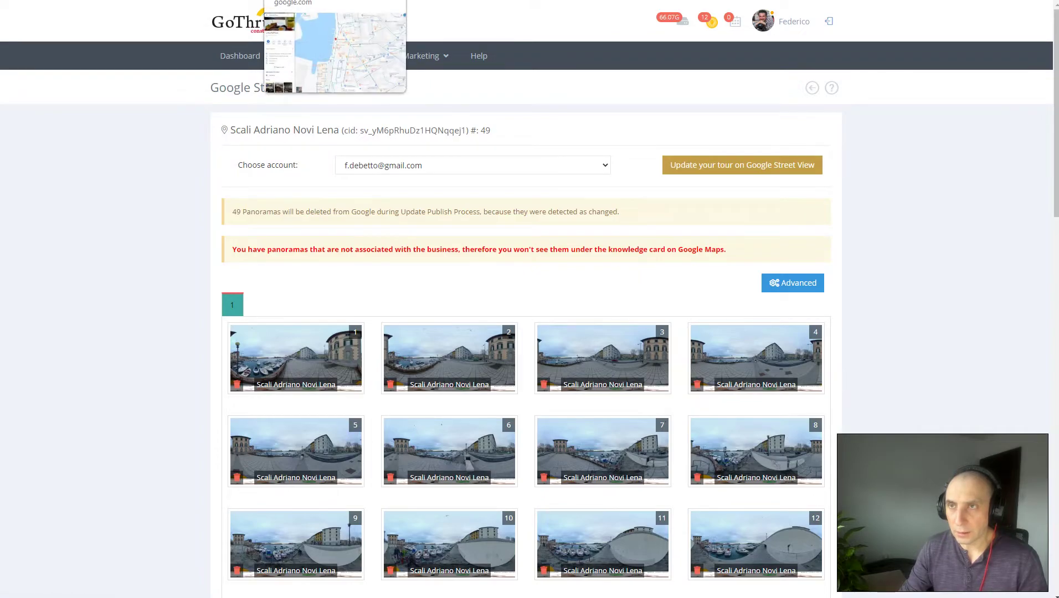
Switch to Google Maps, enter Street View on the waterfront line north of La Bua Dell'Orate, and look along the stone walkway.
click(310, 1)
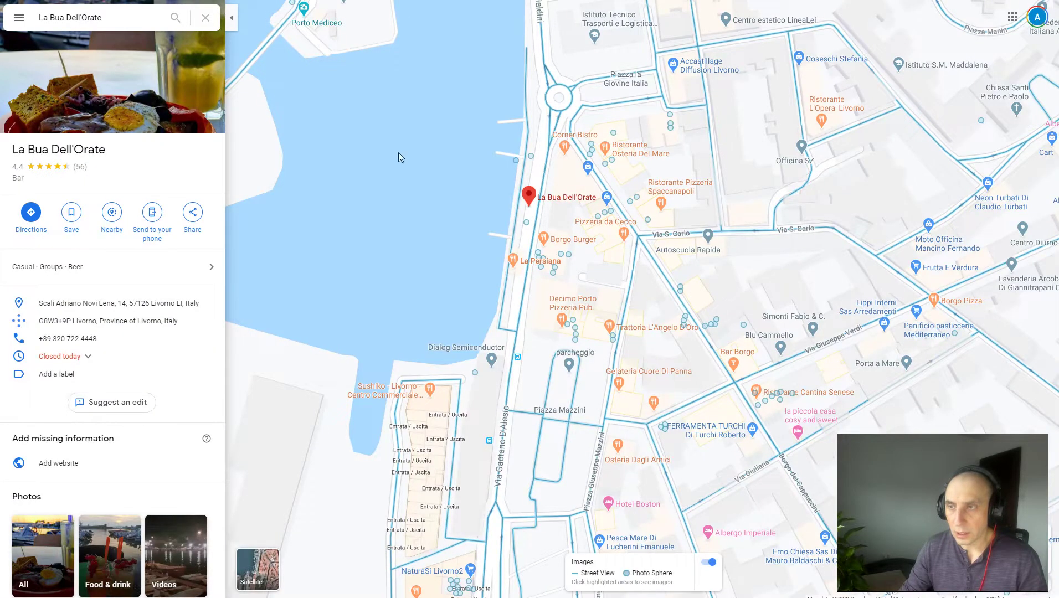
scroll(521, 114, up, 4)
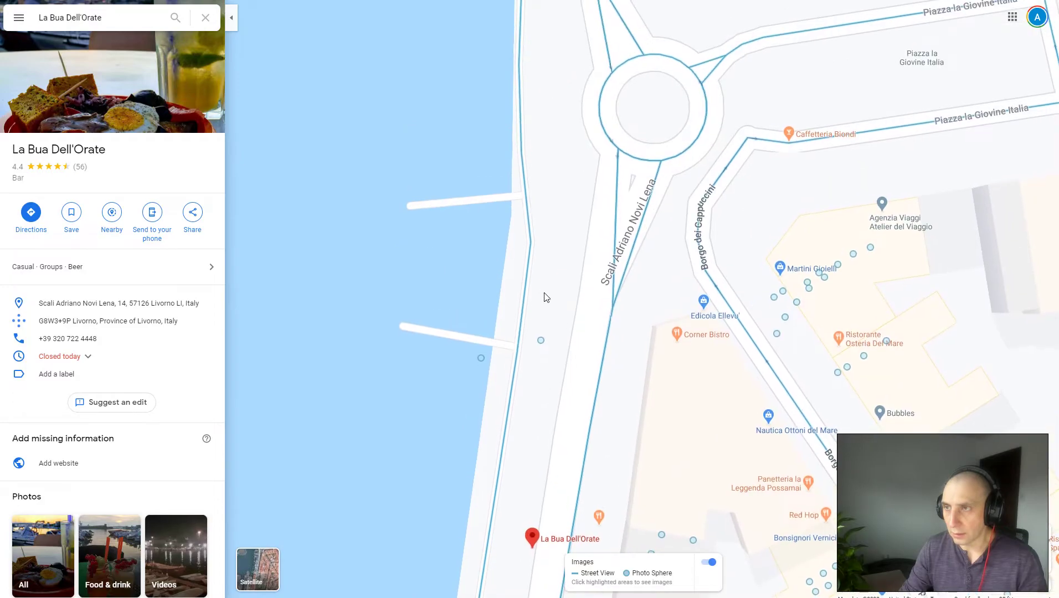
click(548, 278)
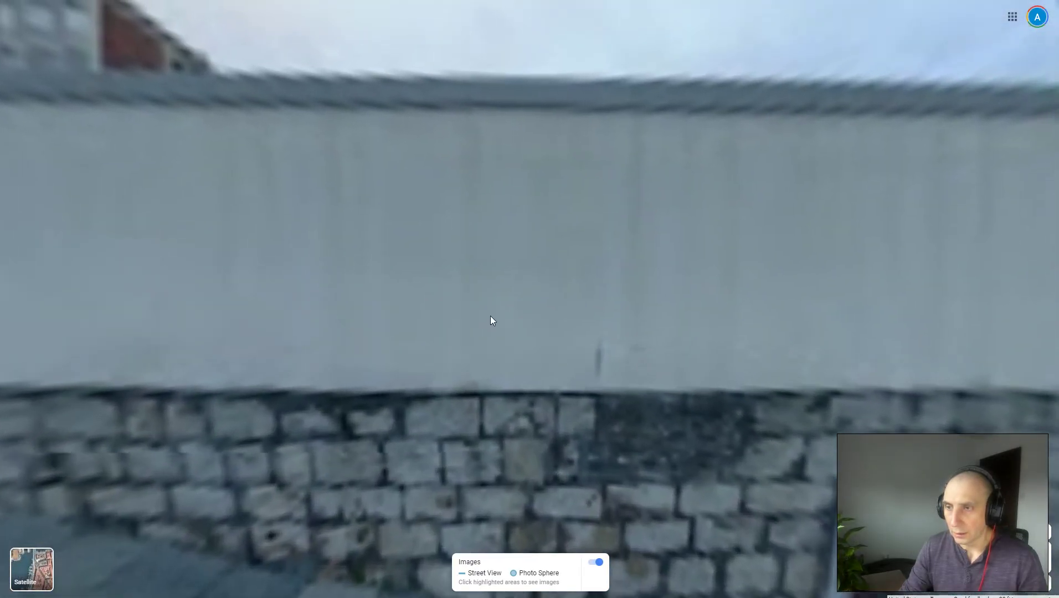
drag(733, 315, 262, 208)
drag(742, 360, 419, 334)
drag(610, 302, 233, 280)
drag(726, 310, 250, 285)
drag(702, 283, 446, 319)
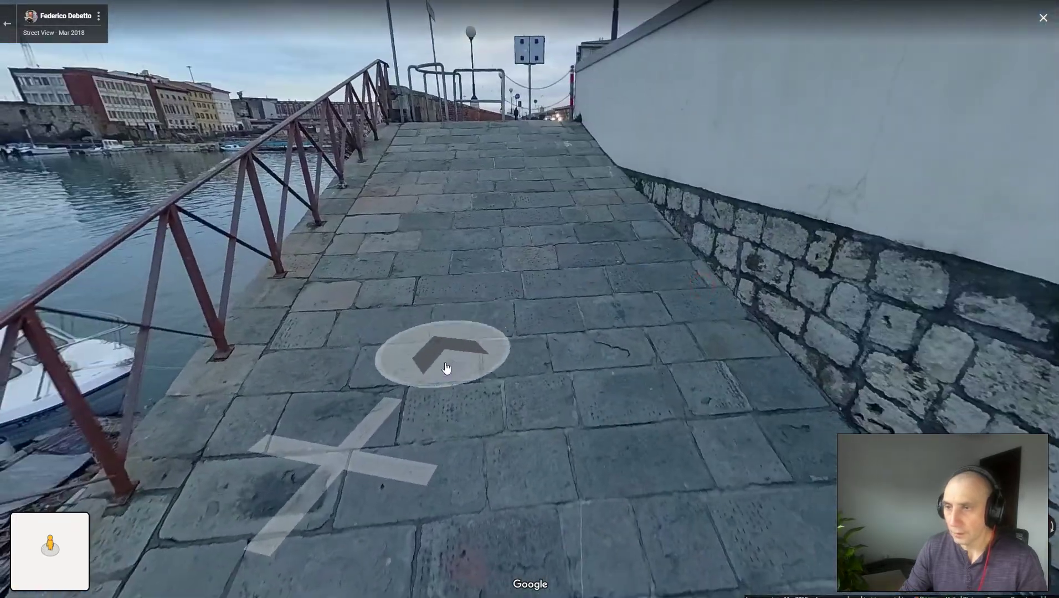
Move up the stone ramp in Street View and look around at the railing, moored boat and white wall.
click(447, 368)
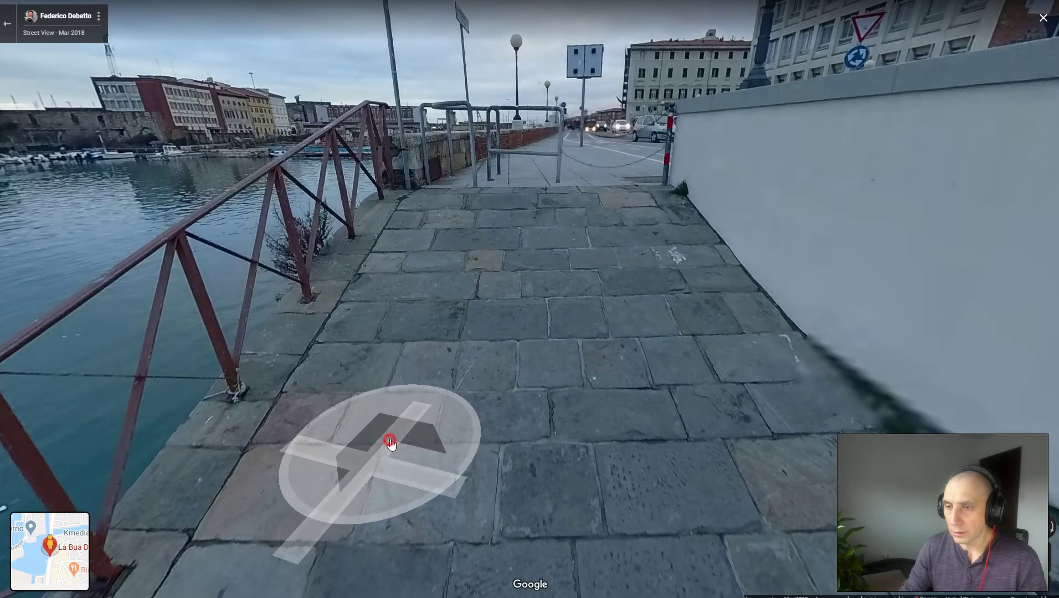
click(584, 193)
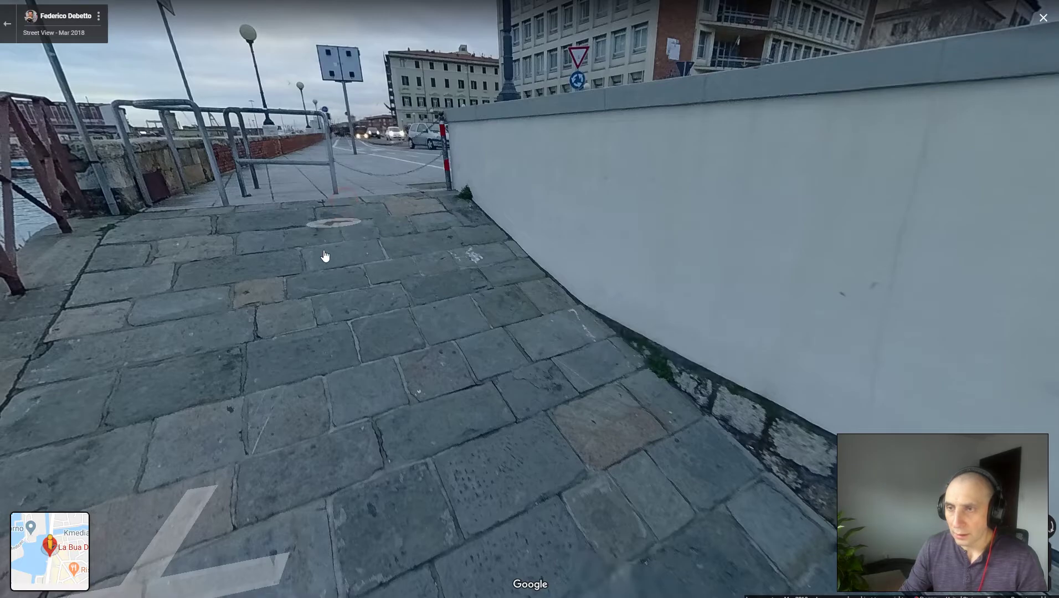
drag(325, 256, 531, 231)
drag(317, 310, 698, 274)
drag(144, 316, 345, 354)
drag(803, 289, 370, 310)
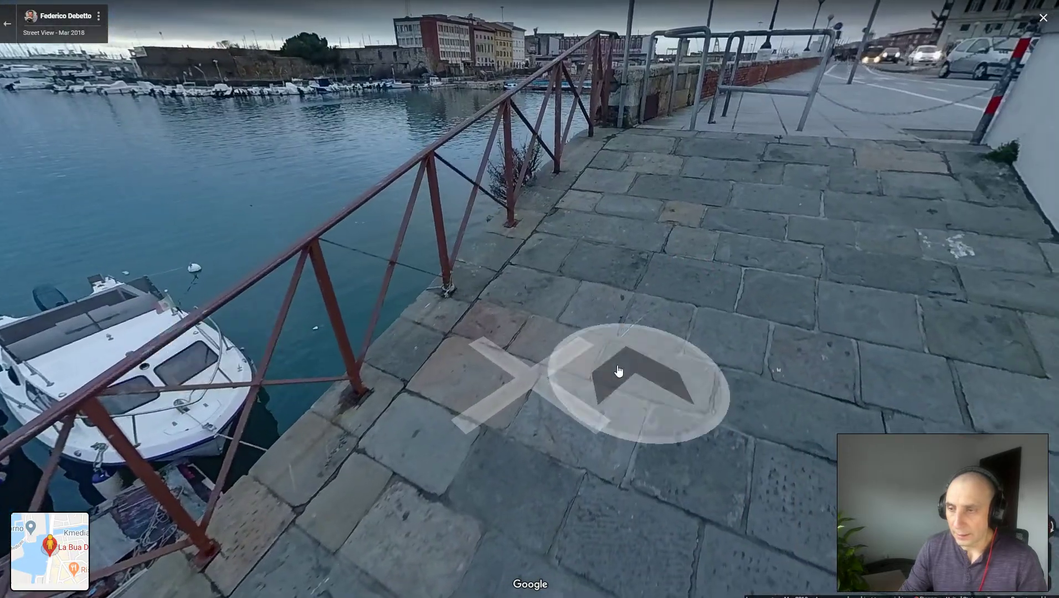
click(618, 370)
drag(740, 266, 439, 278)
Advance past the metal barriers at the head of the ramp onto the waterfront pavement, checking the connections between panoramas.
click(497, 359)
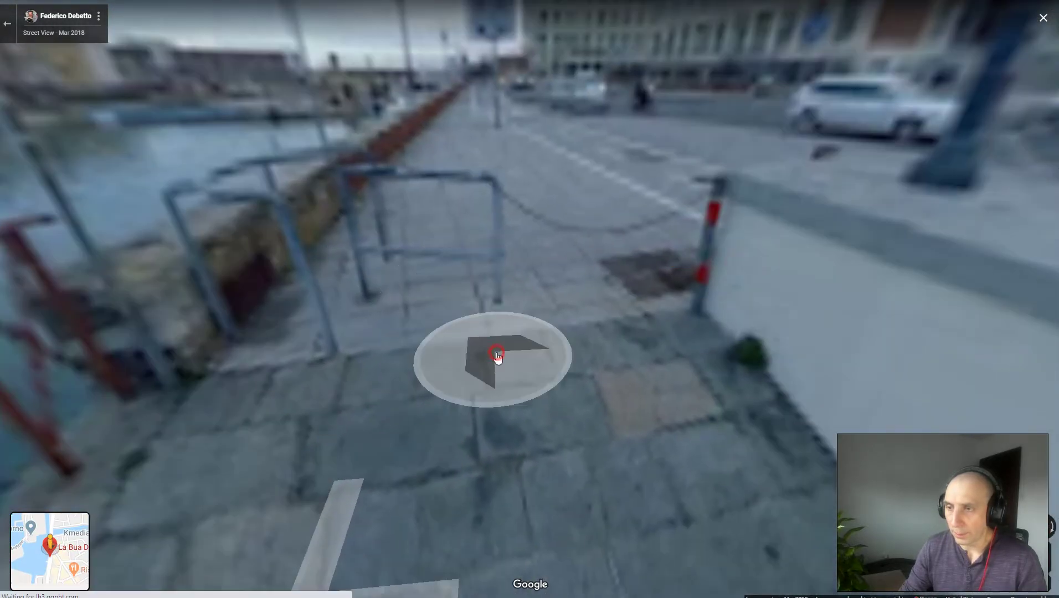
drag(703, 337, 487, 371)
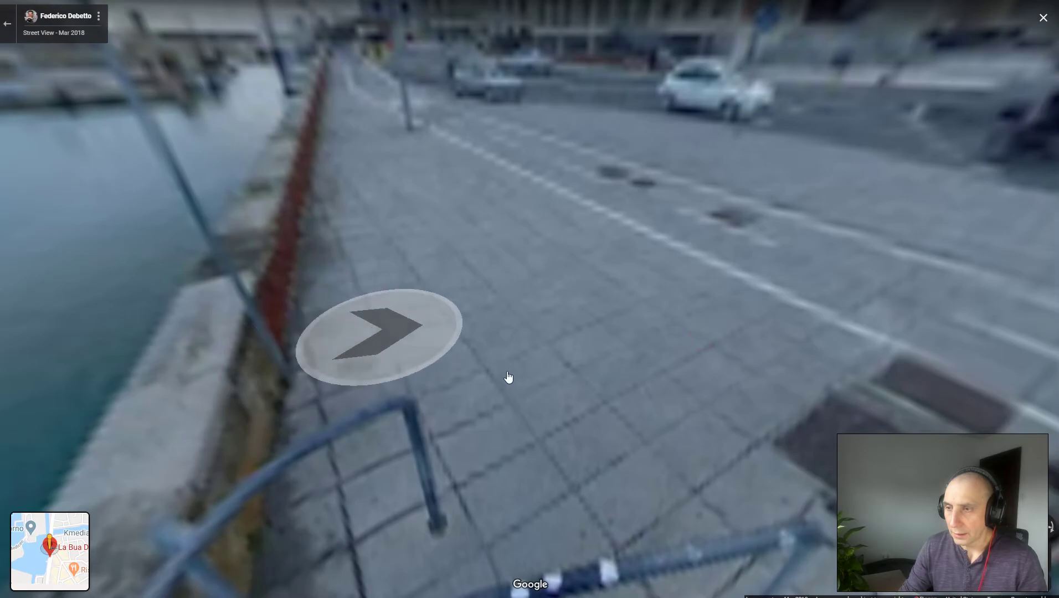
click(549, 386)
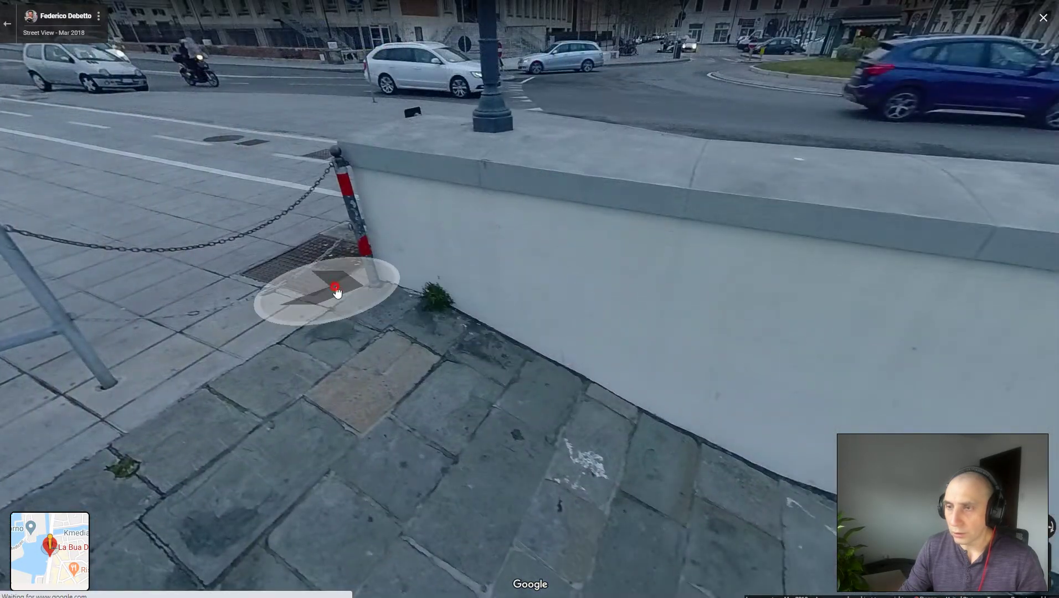
drag(336, 293, 409, 302)
click(401, 302)
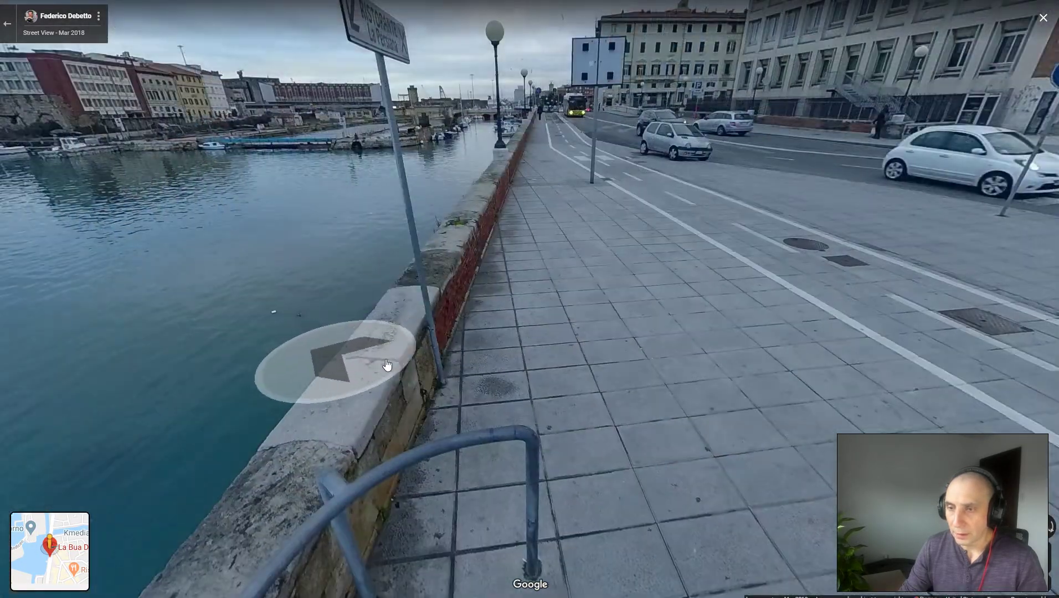
drag(361, 355, 568, 356)
click(568, 357)
Follow the connected panoramas across the cycle lane to the pavement beside the orange bus at the roundabout.
drag(697, 334, 479, 343)
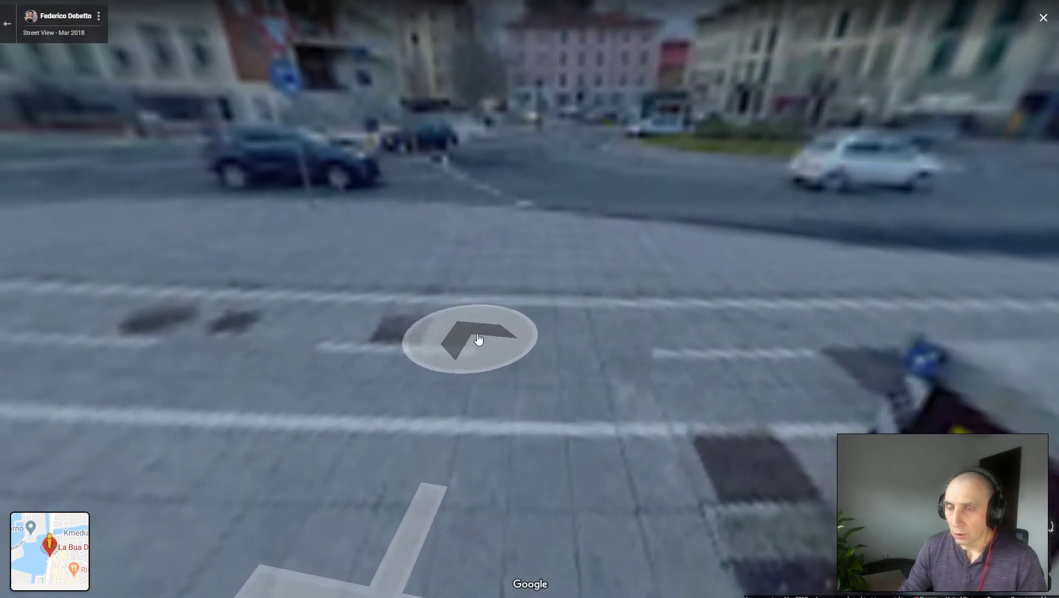
drag(364, 366, 614, 418)
click(569, 447)
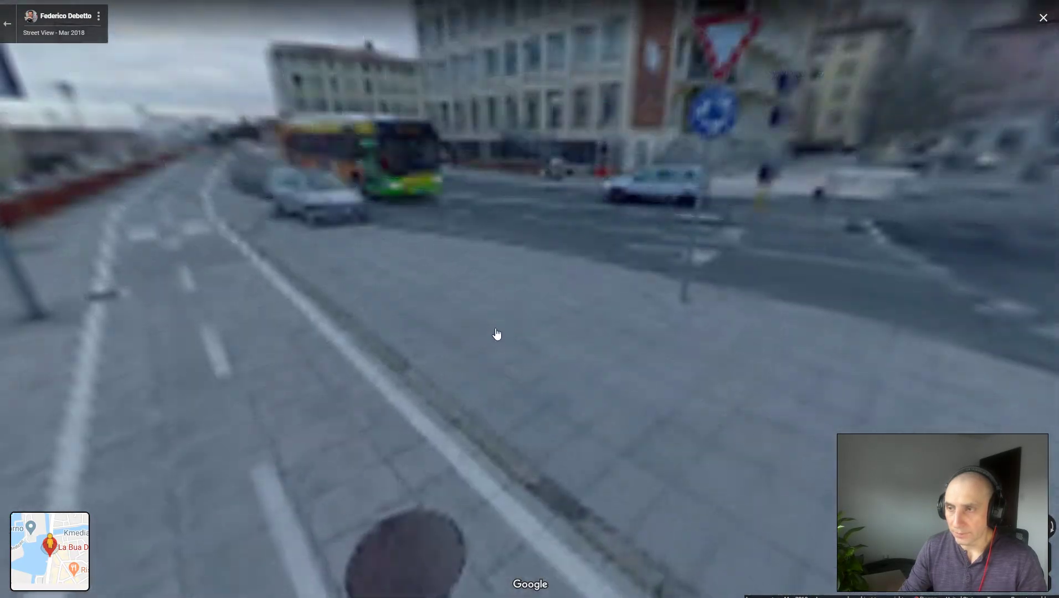
click(666, 409)
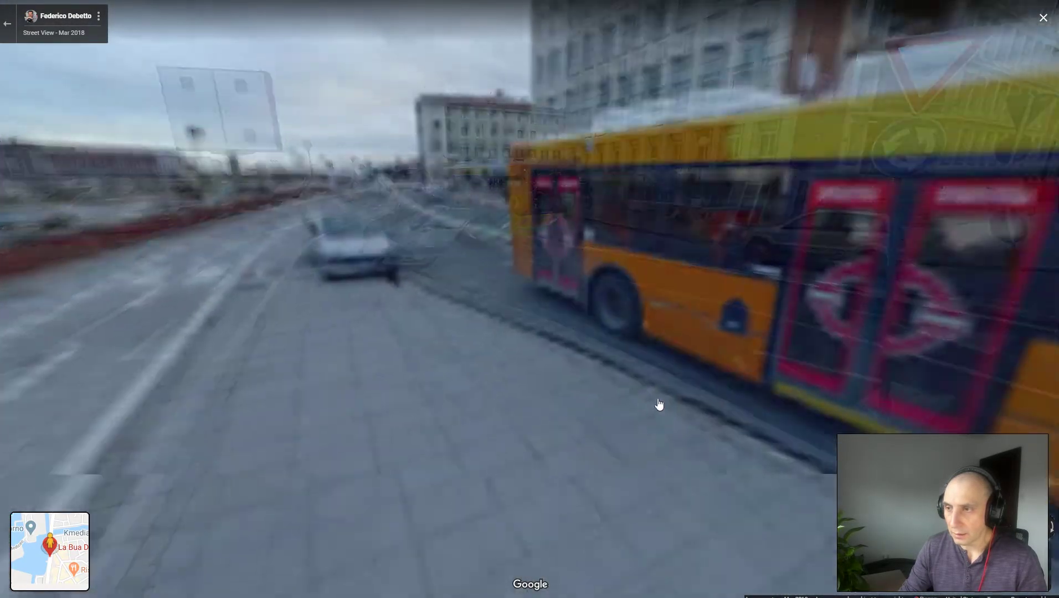
click(515, 407)
Examine the parked car close up, then turn the view past the roundabout and back towards the harbour and ramp entrance.
scroll(424, 295, up, 1)
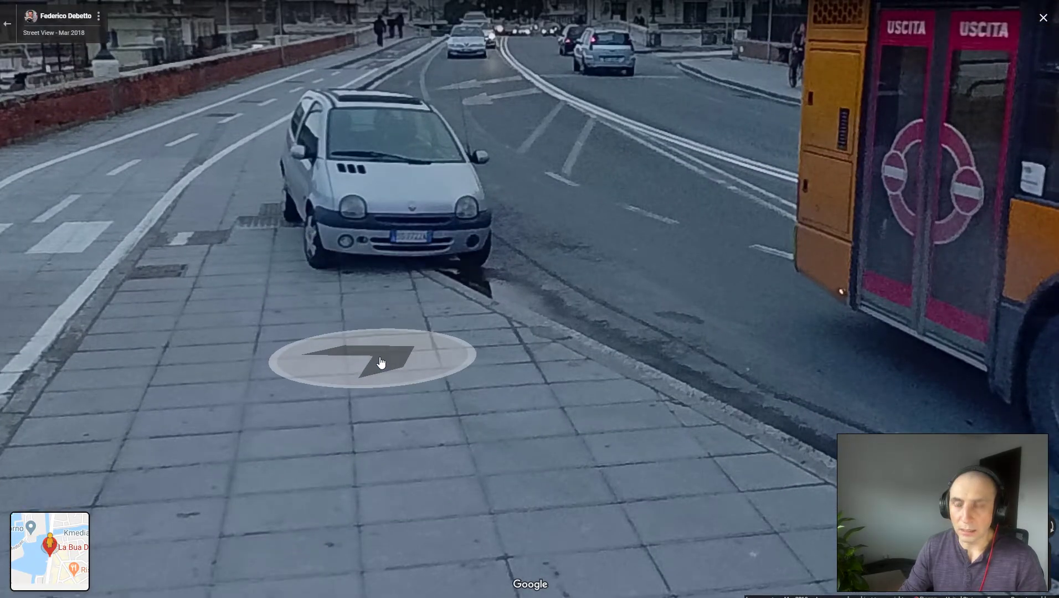
scroll(380, 364, down, 2)
drag(493, 334, 265, 320)
drag(592, 311, 310, 325)
drag(631, 328, 362, 354)
key(Right)
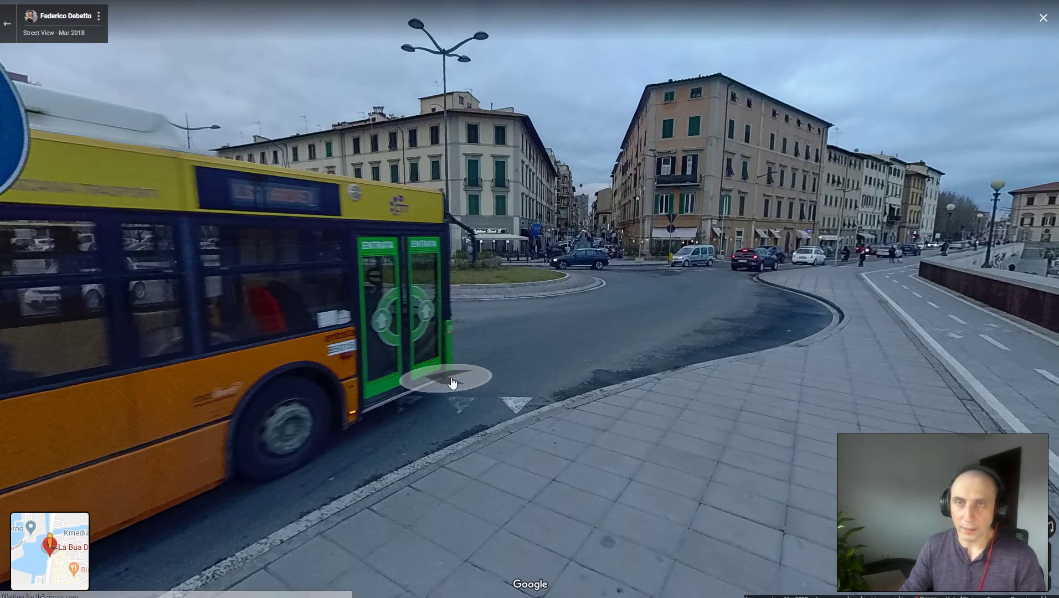
click(737, 359)
key(Right)
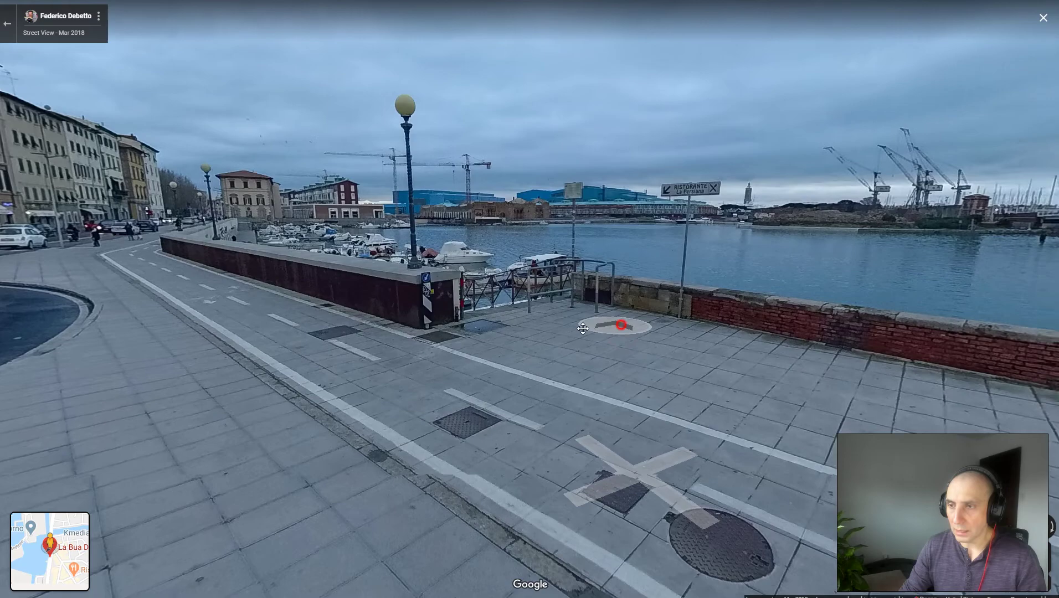
key(Right)
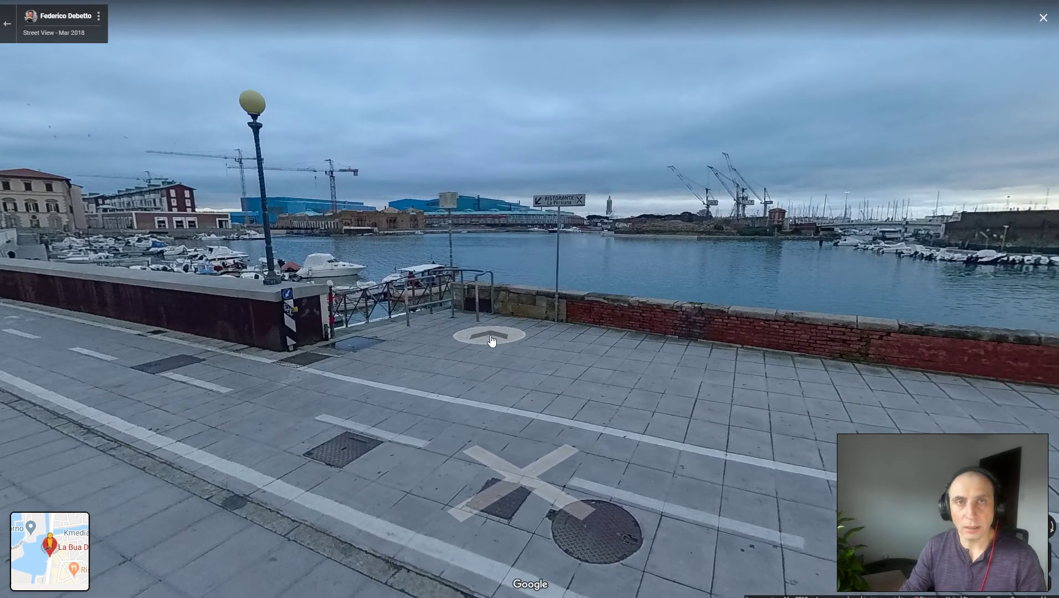